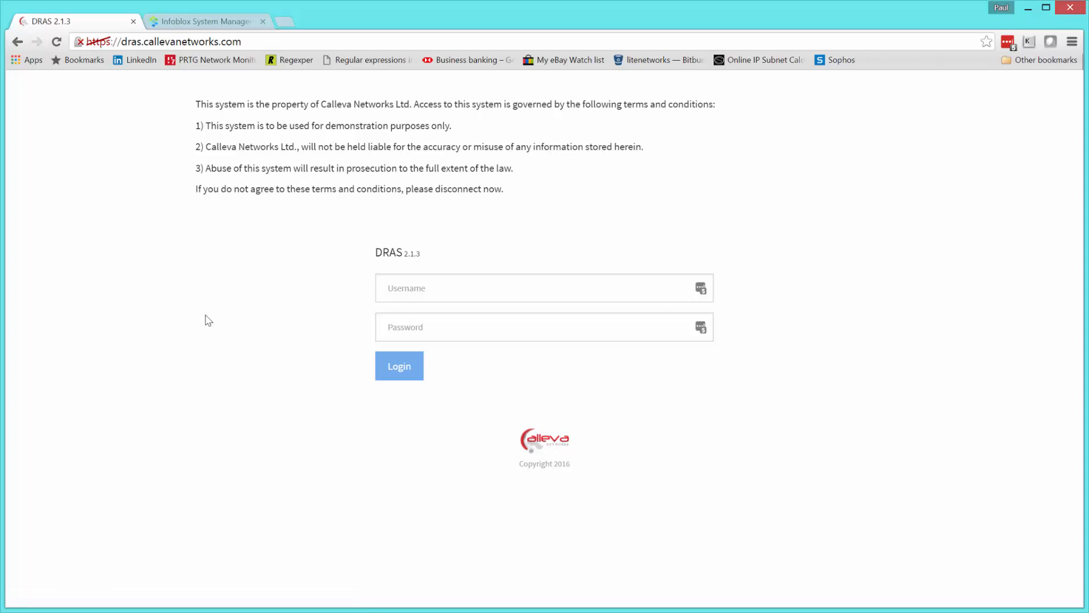
# Log in to DRAS as admin with the account password to reach the dashboard.
pyautogui.click(458, 290)
pyautogui.write('ad')
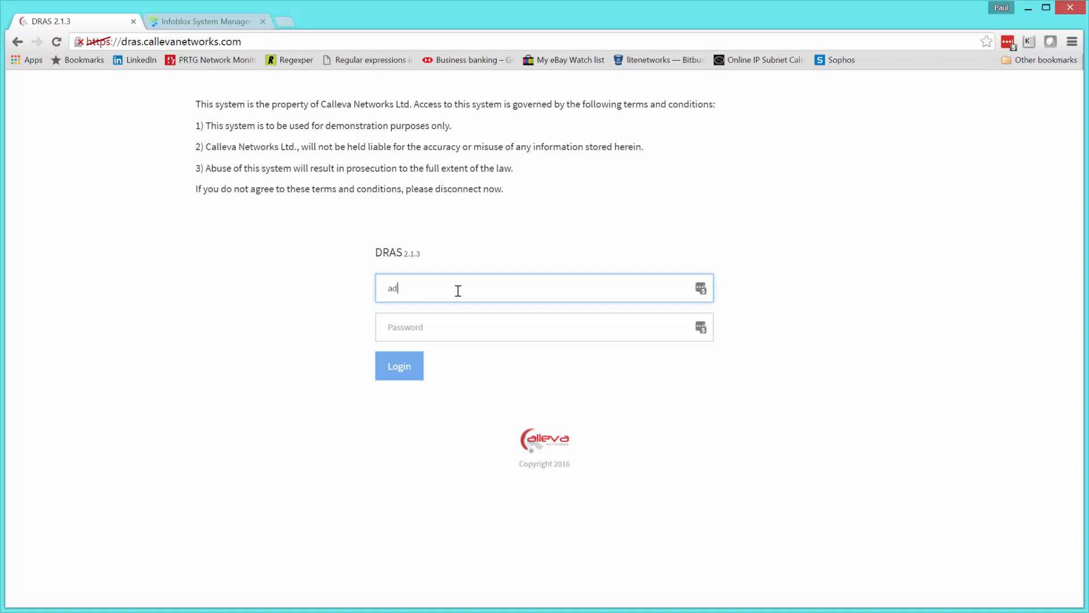
pyautogui.write('min')
pyautogui.press('Tab')
pyautogui.write('admin')
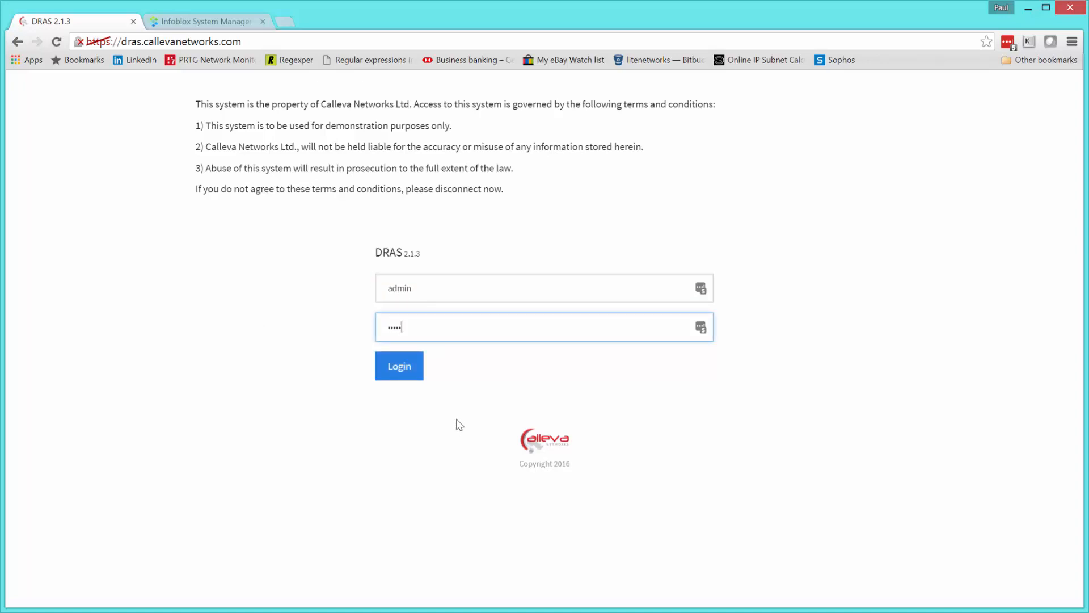
pyautogui.click(407, 375)
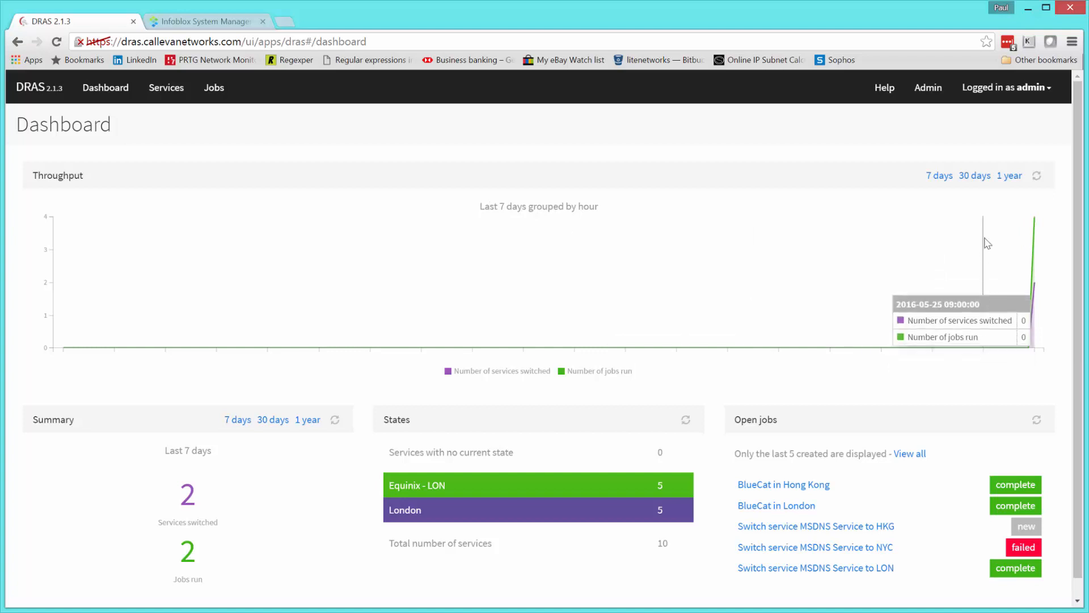
# Show Throughput over 1 year and Summary over 30 days, then list all ten services.
pyautogui.click(970, 177)
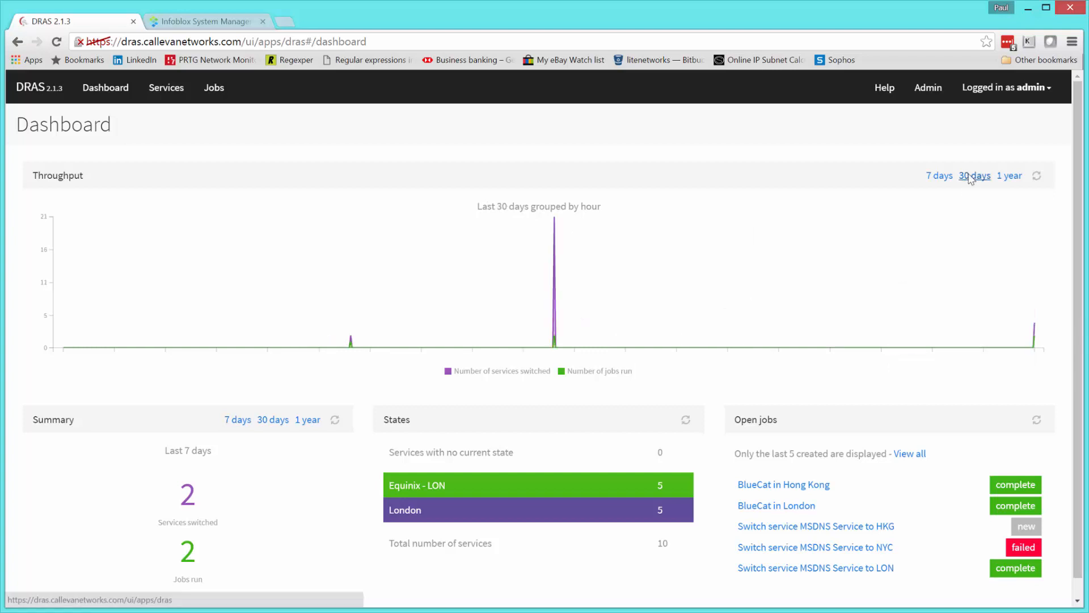
pyautogui.click(1009, 176)
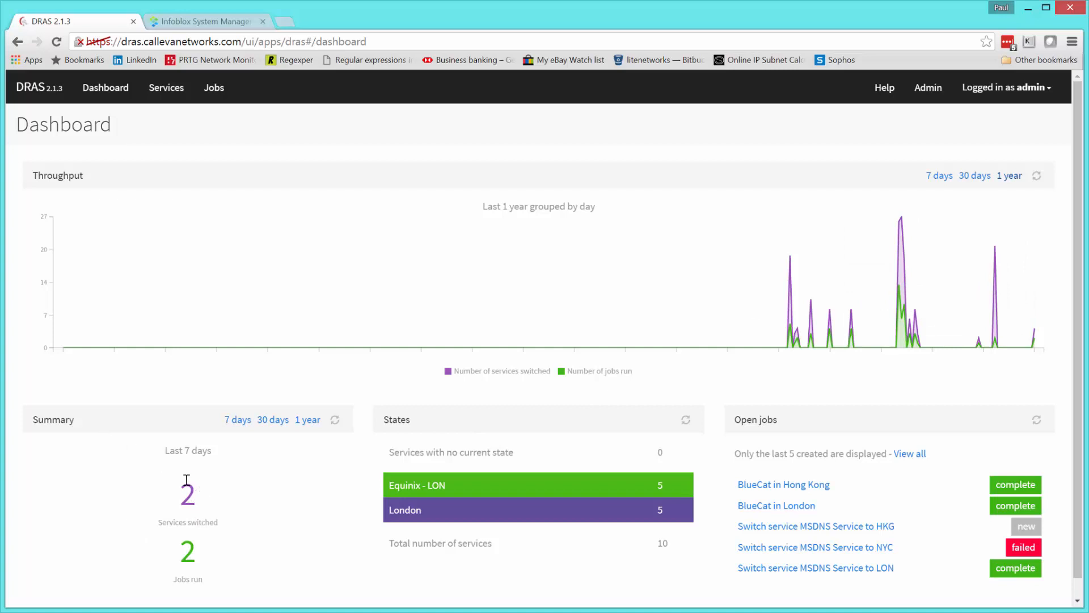
pyautogui.click(266, 426)
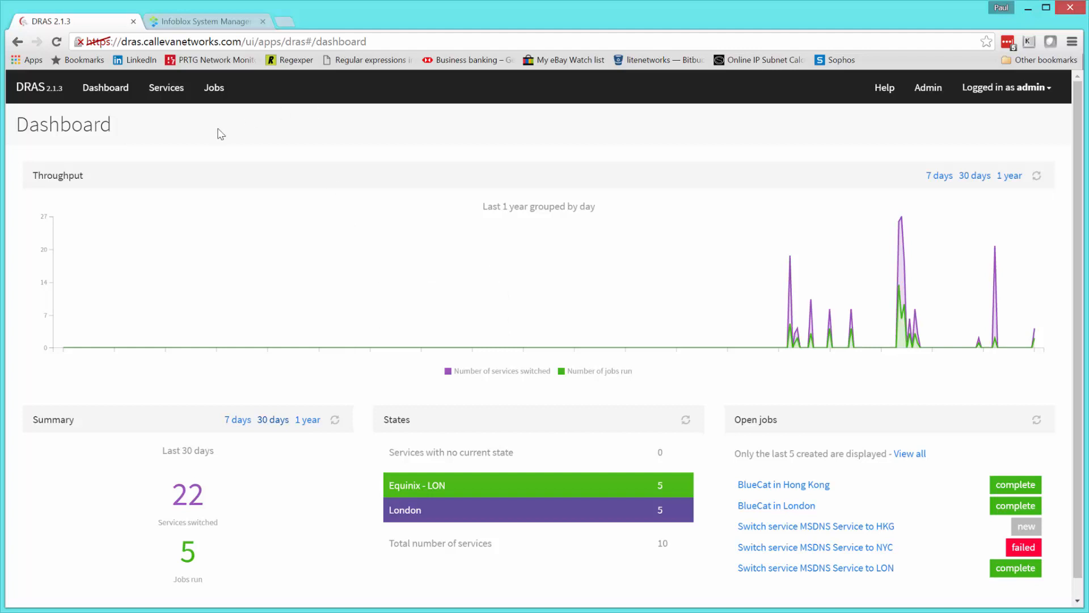
pyautogui.click(168, 94)
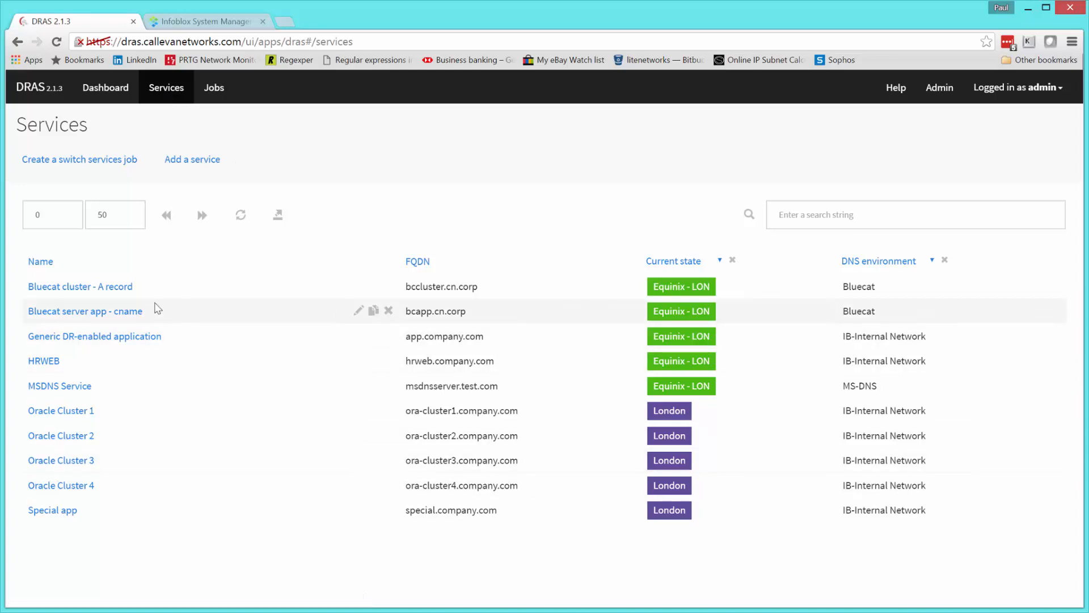
# Open HRWEB's service page and highlight its cname-record DNS record type.
pyautogui.click(45, 361)
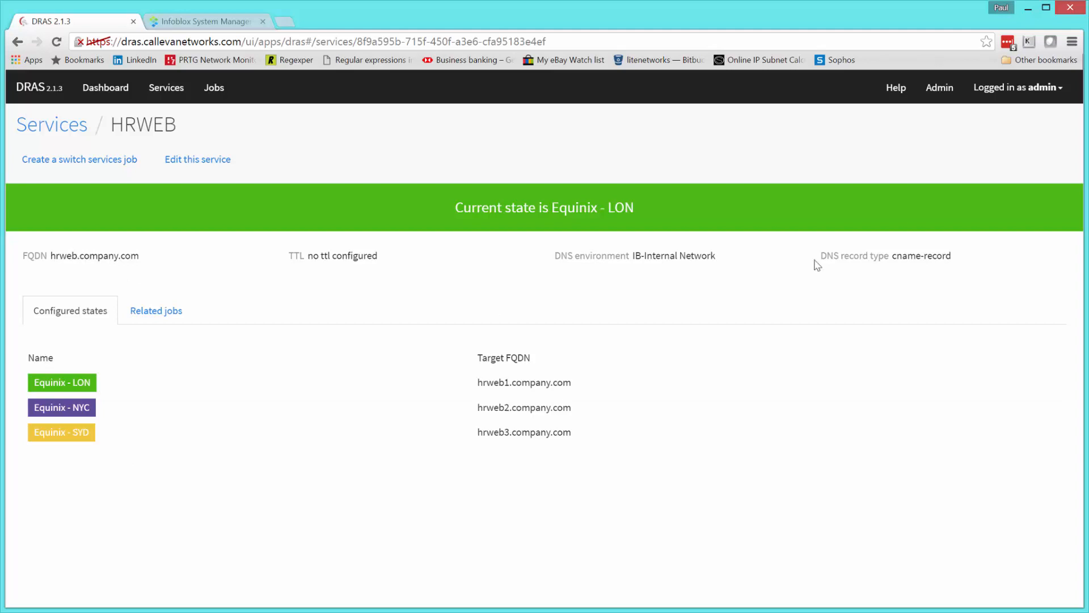
pyautogui.moveTo(892, 256); pyautogui.dragTo(955, 256)
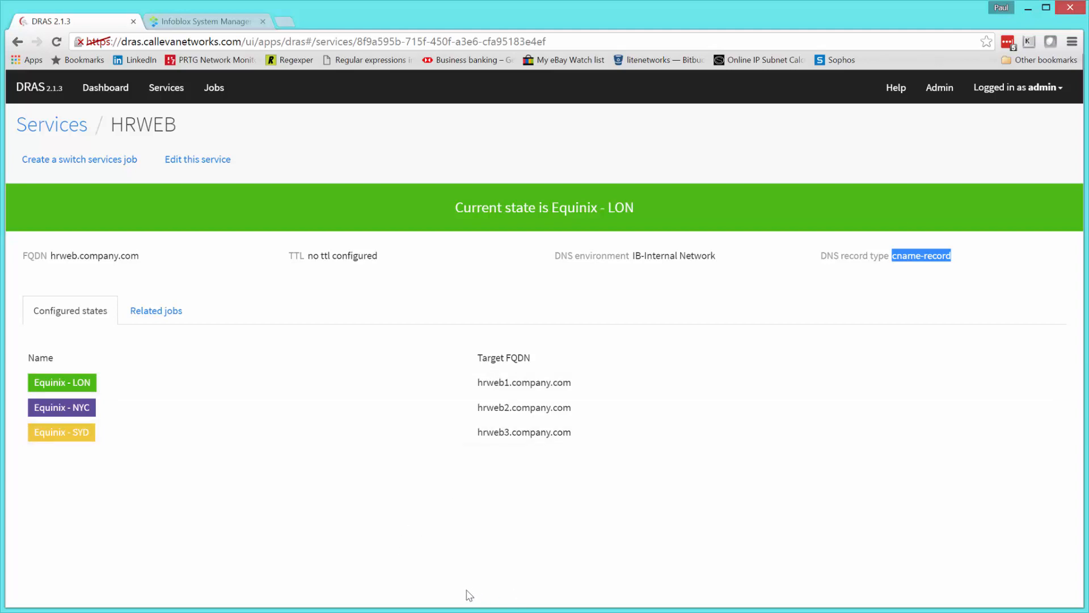
pyautogui.hotkey('alt', 'Tab')
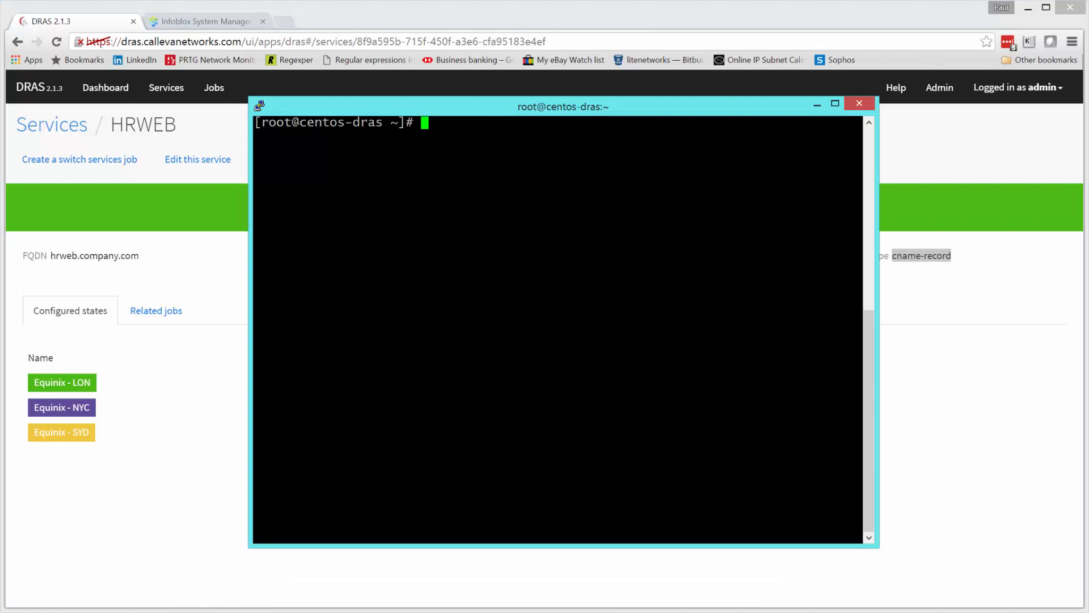
pyautogui.write('dig @192.168.0.')
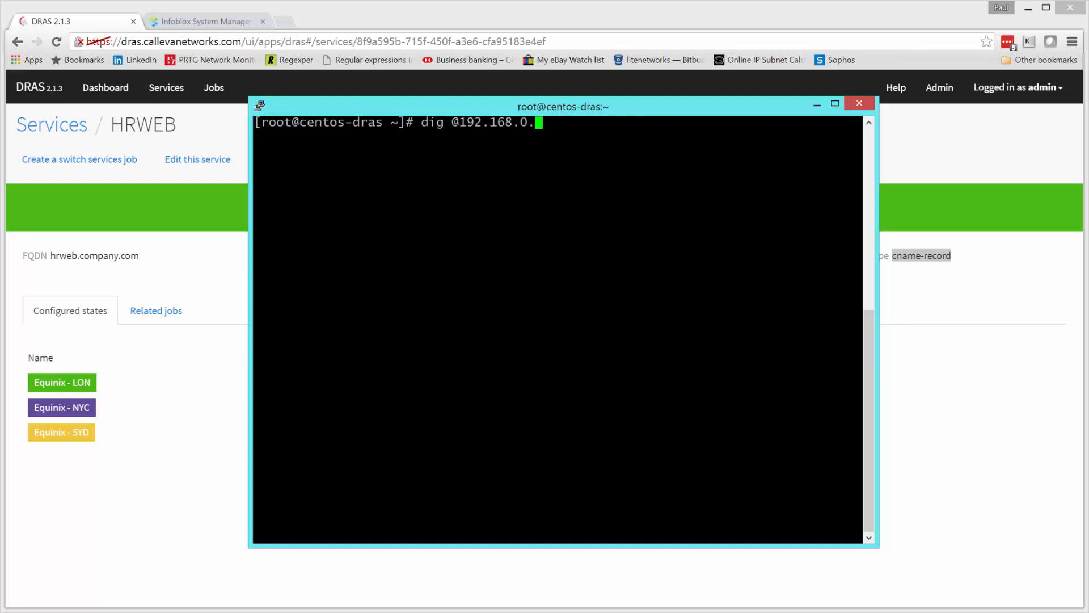
pyautogui.write('56 hrweb.co')
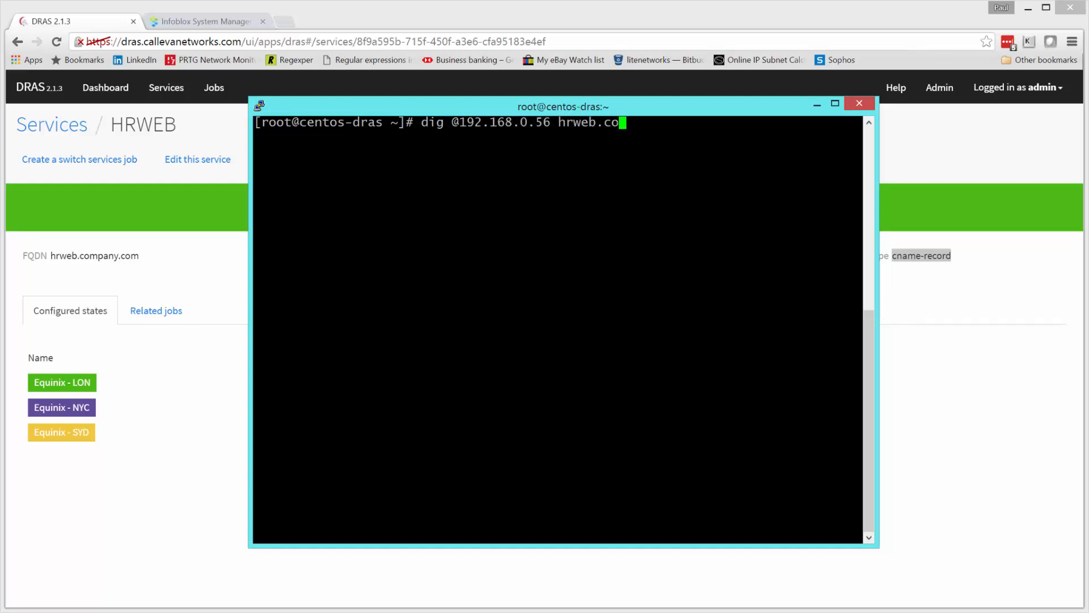
pyautogui.write('mpany.com.')
pyautogui.press('Return')
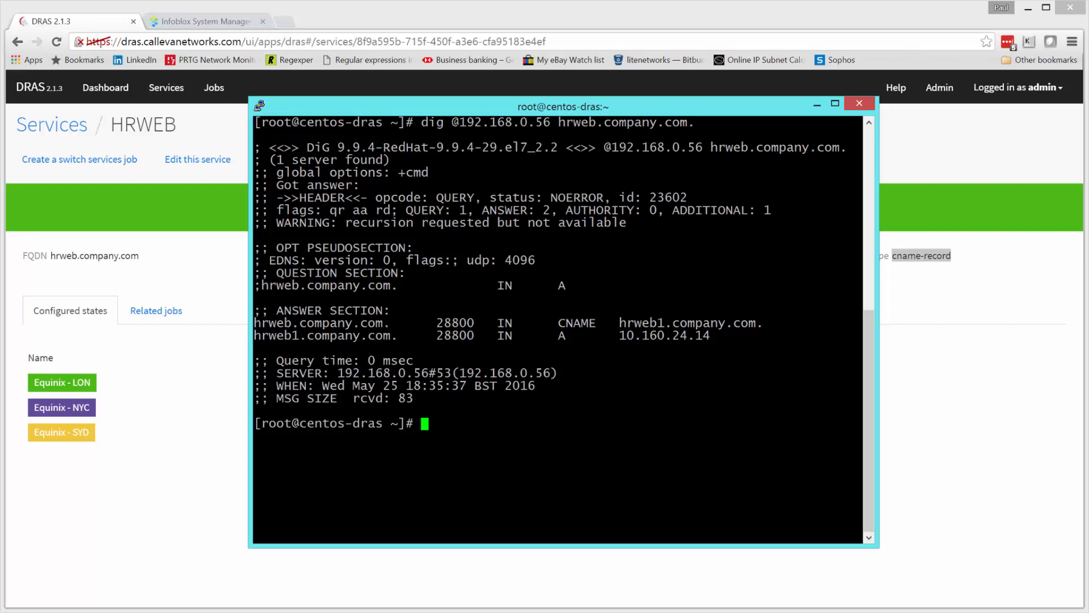
pyautogui.click(817, 106)
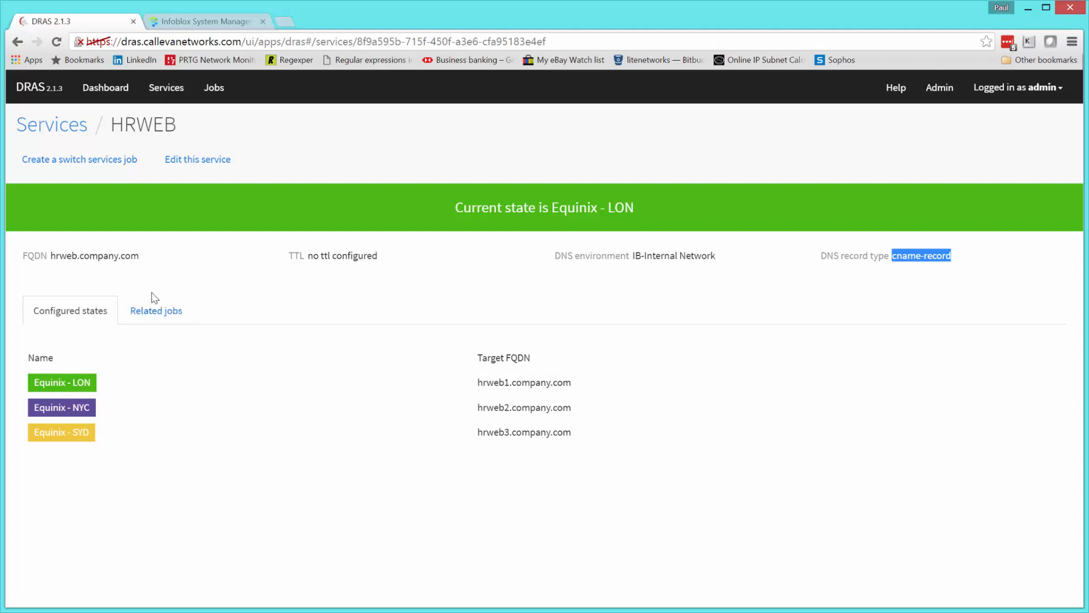
# Open the 'Switch HRWEB to NYC' job from HRWEB's Related jobs list.
pyautogui.click(157, 318)
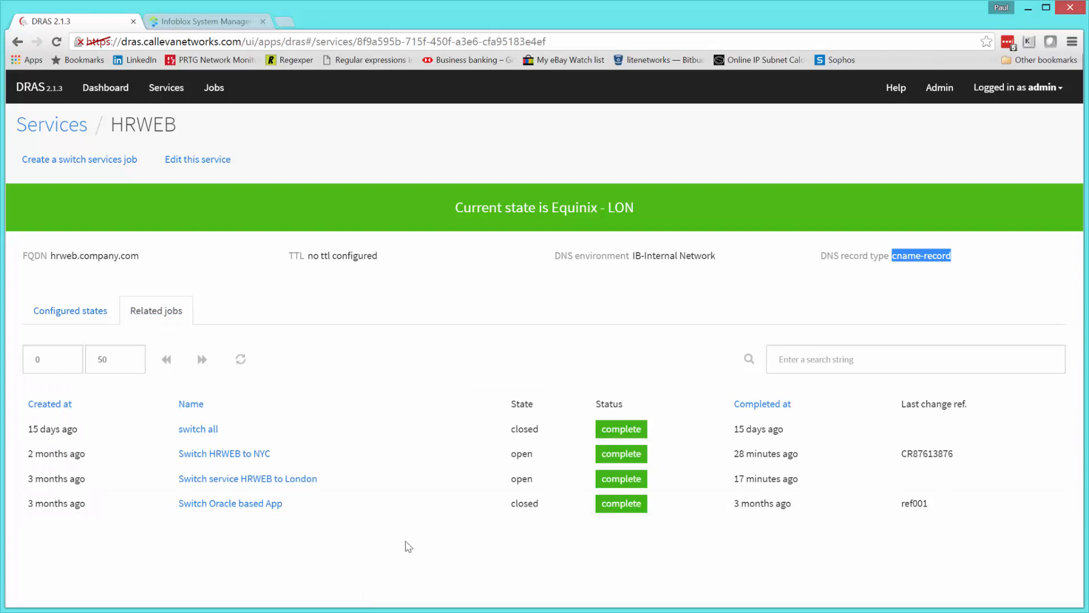
pyautogui.click(224, 454)
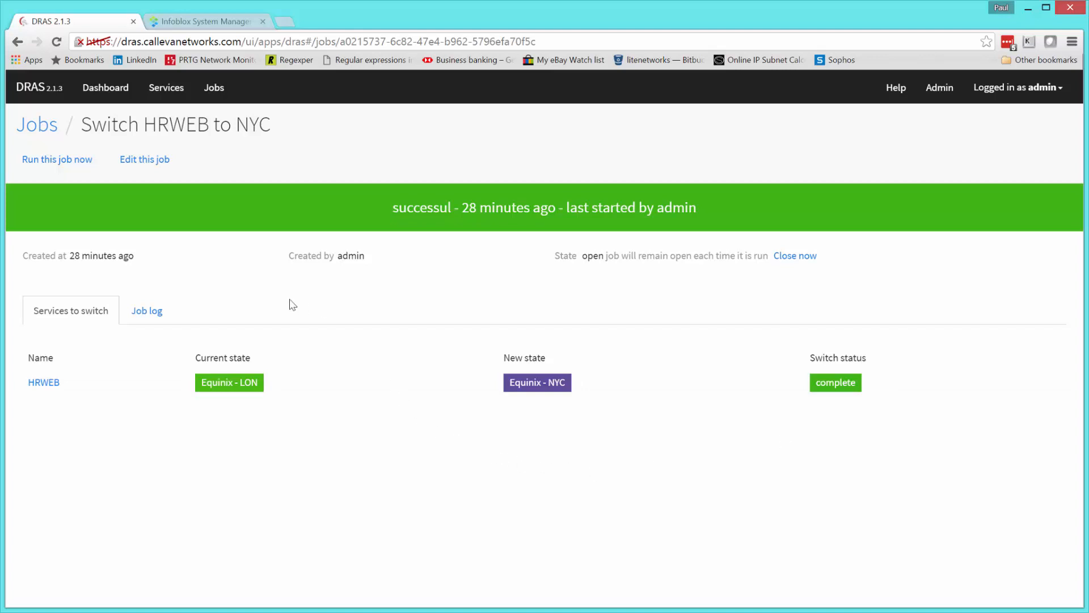
# Run the job now with change reference CR7638732, moving HRWEB to Equinix - NYC.
pyautogui.click(68, 164)
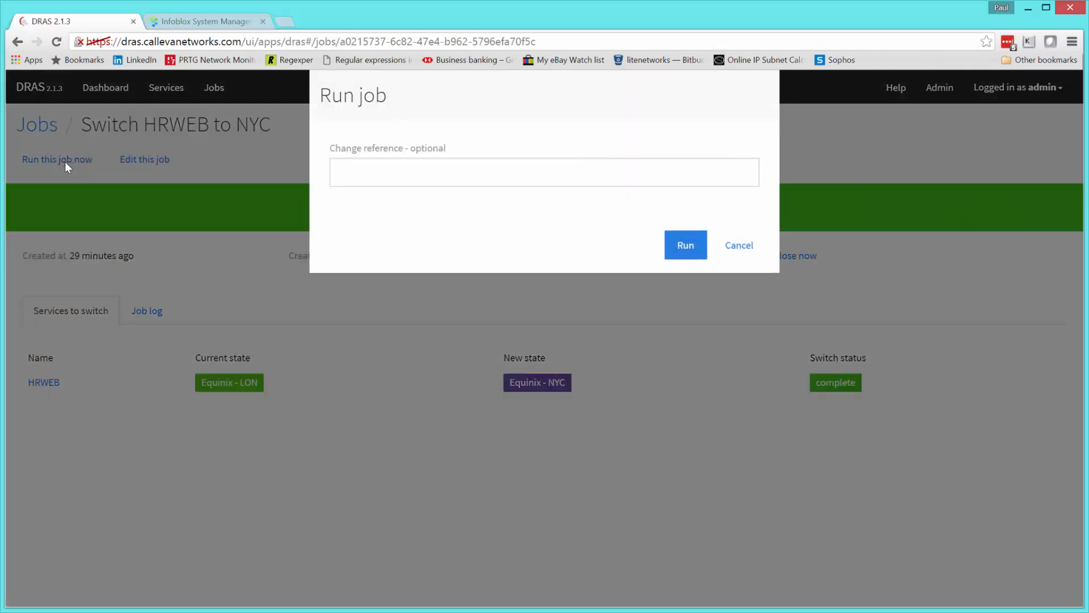
pyautogui.click(417, 173)
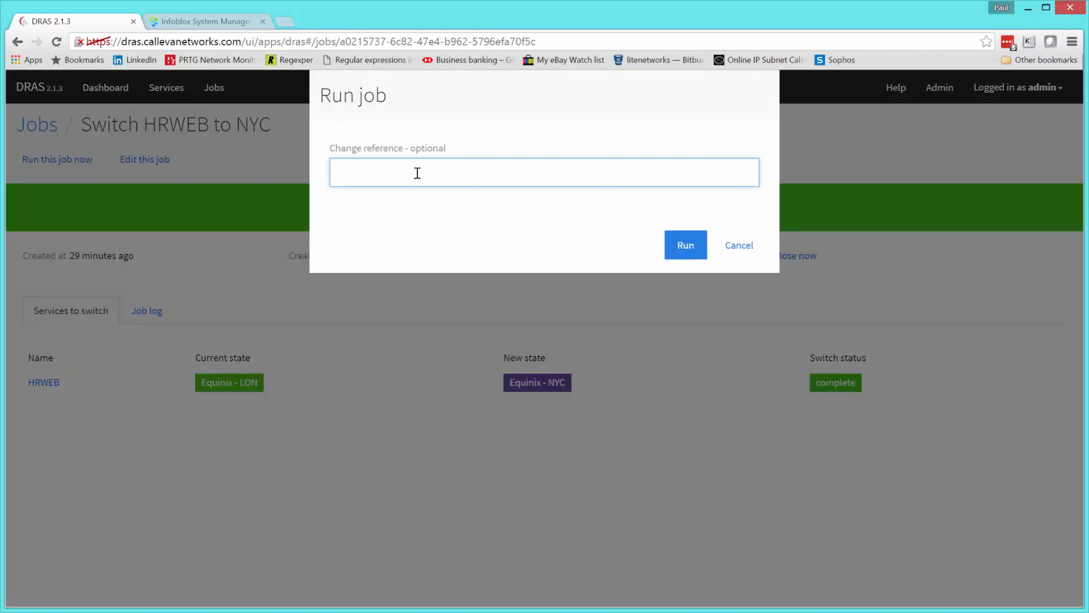
pyautogui.write('CR')
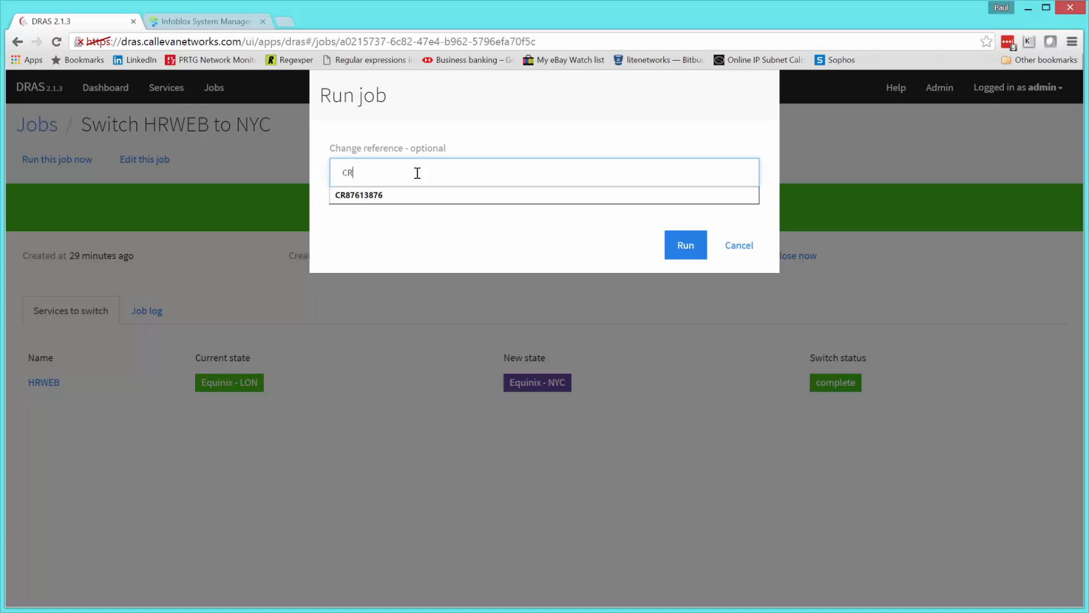
pyautogui.write('76')
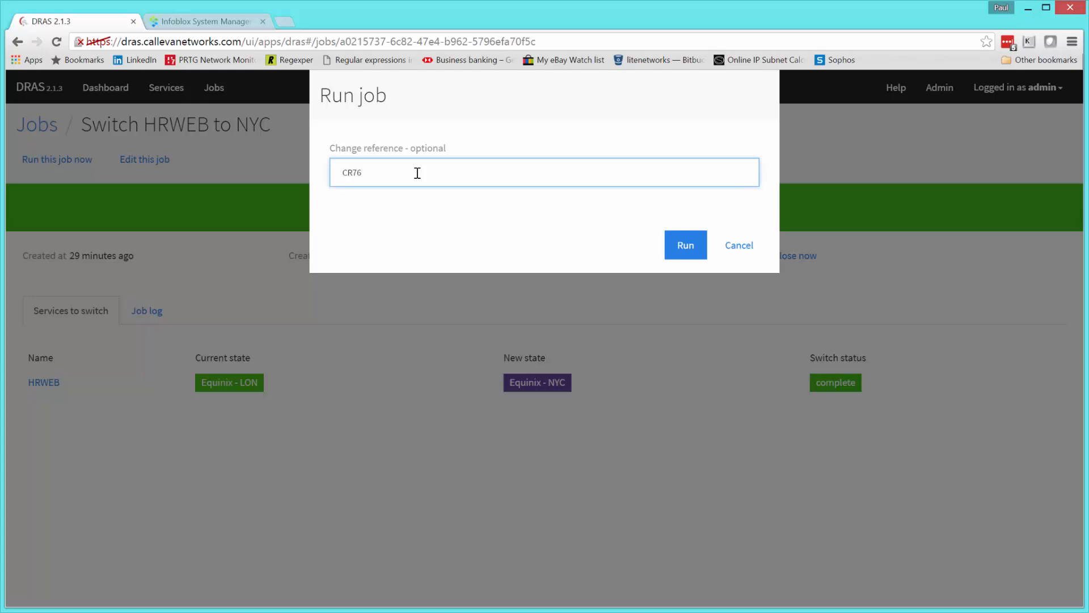
pyautogui.write('38732')
pyautogui.click(686, 246)
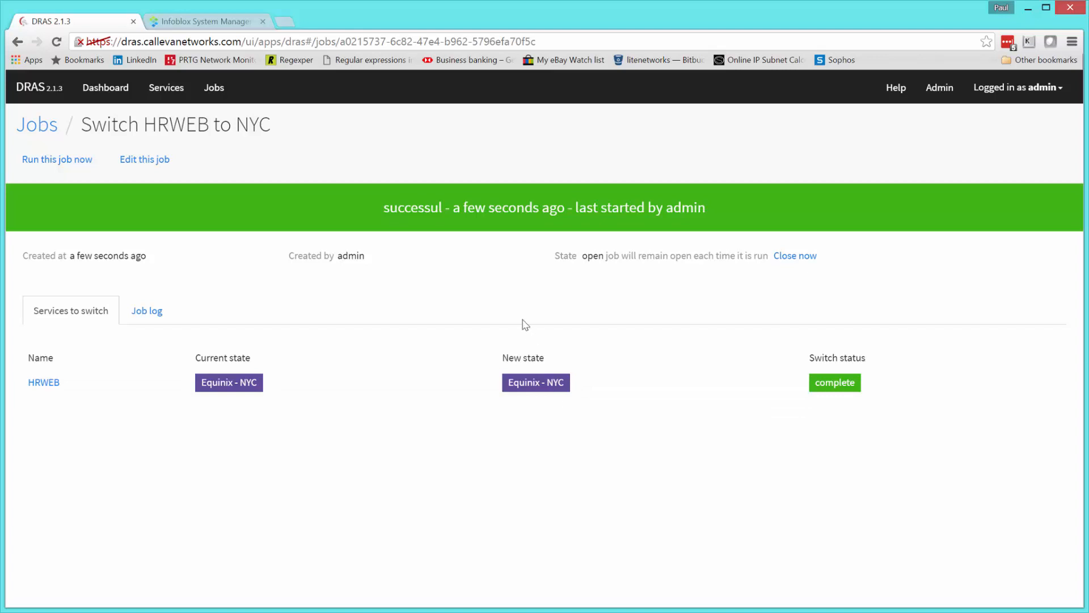
# Review the Job log entries showing the target set to hrweb2.company.com.
pyautogui.click(155, 317)
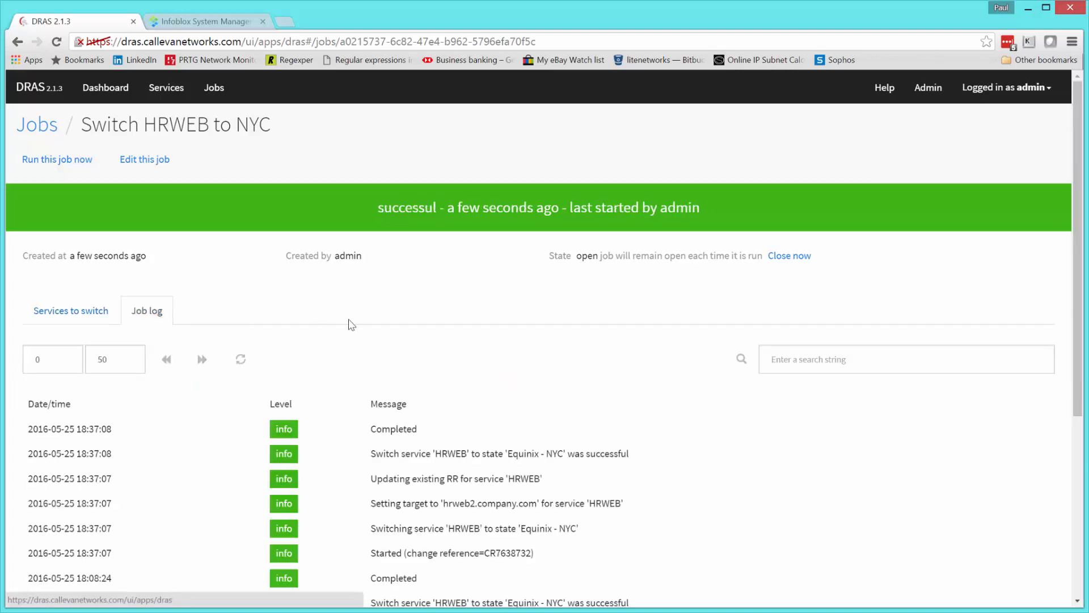
pyautogui.moveTo(1080, 105); pyautogui.dragTo(1074, 256)
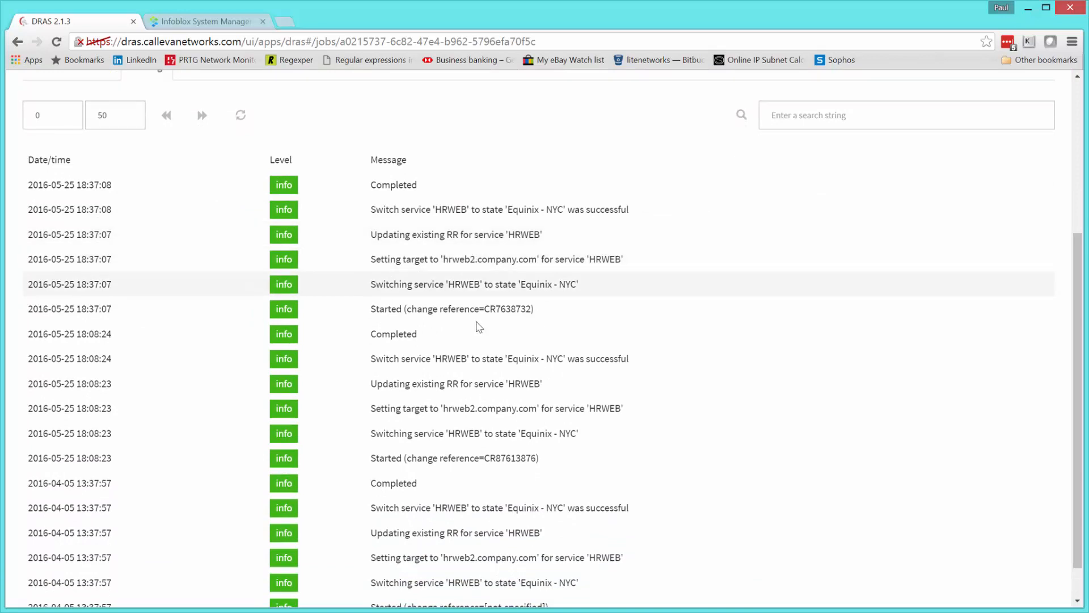
pyautogui.scroll(-1, 465, 477)
pyautogui.scroll(5, 464, 481)
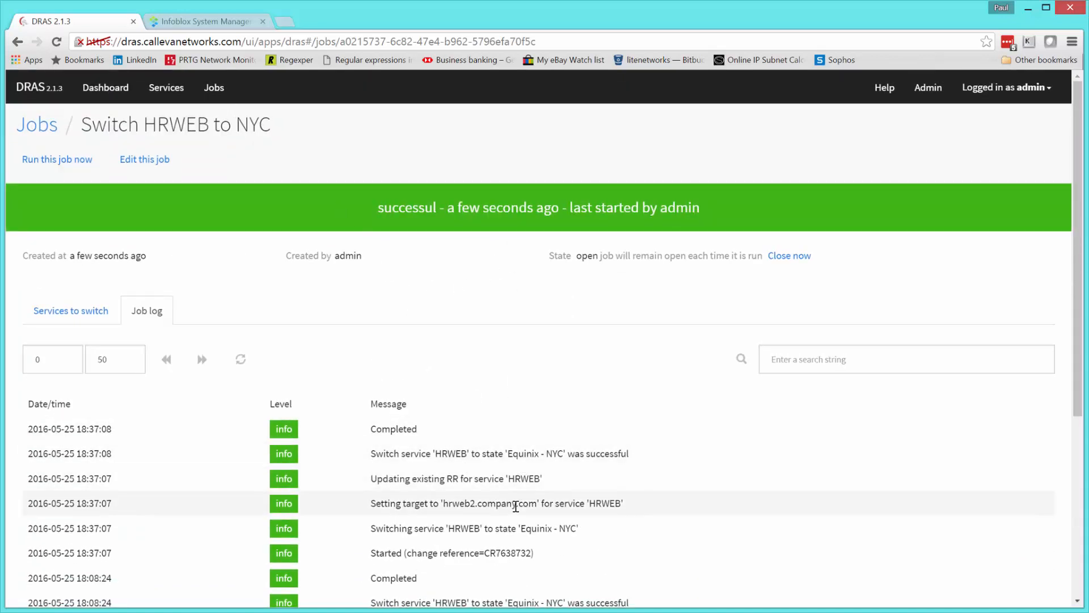
# Rerun the hrweb.company.com dig in PuTTY, now resolving via hrweb2 to 10.160.36.14, then minimize it.
pyautogui.hotkey('alt', 'Tab')
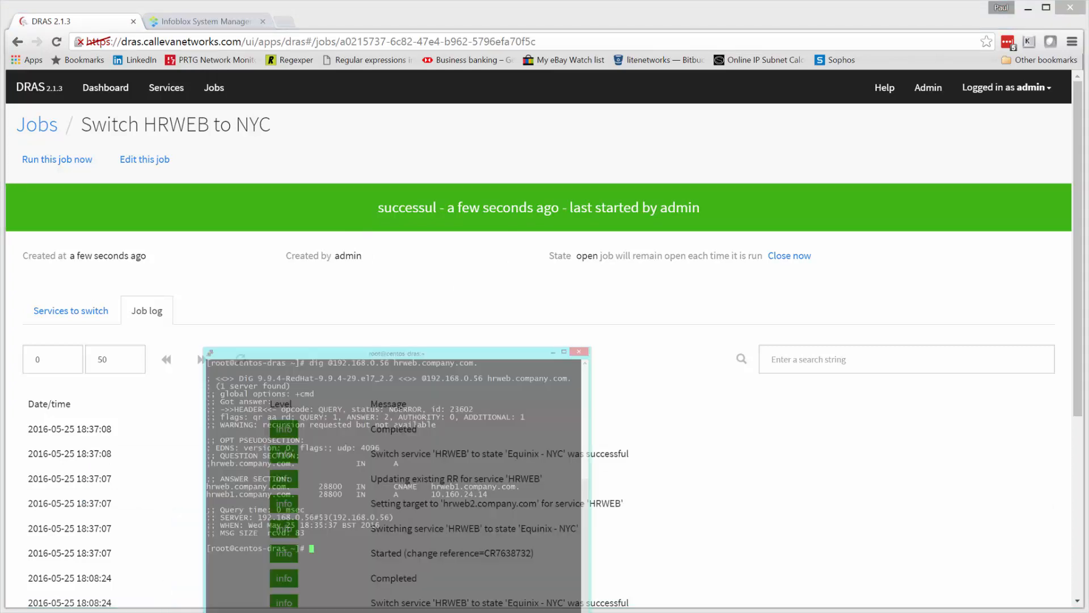
pyautogui.press('Up')
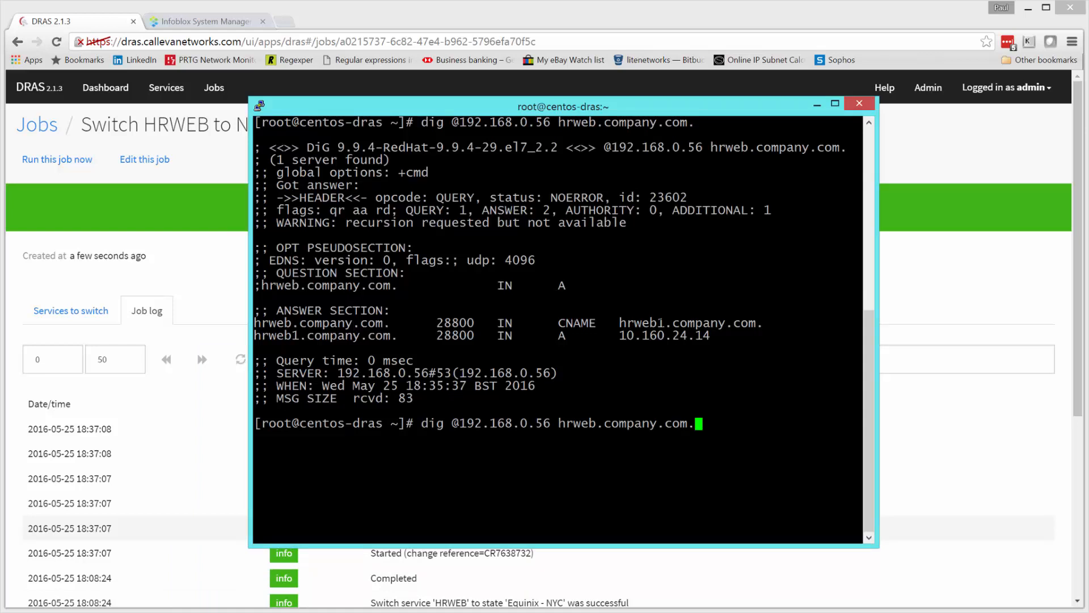
pyautogui.press('Return')
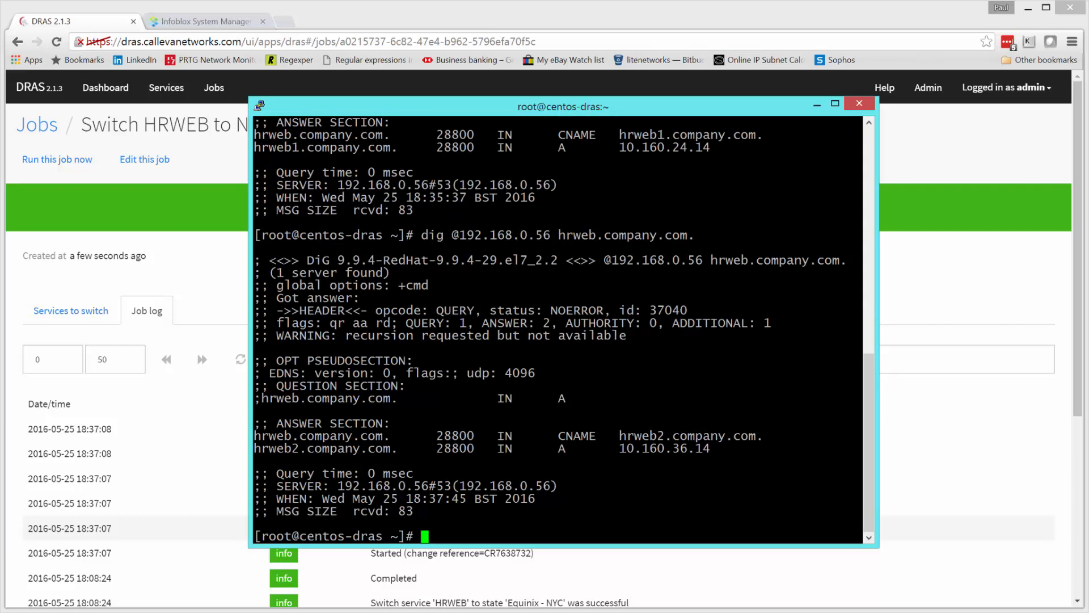
pyautogui.click(817, 107)
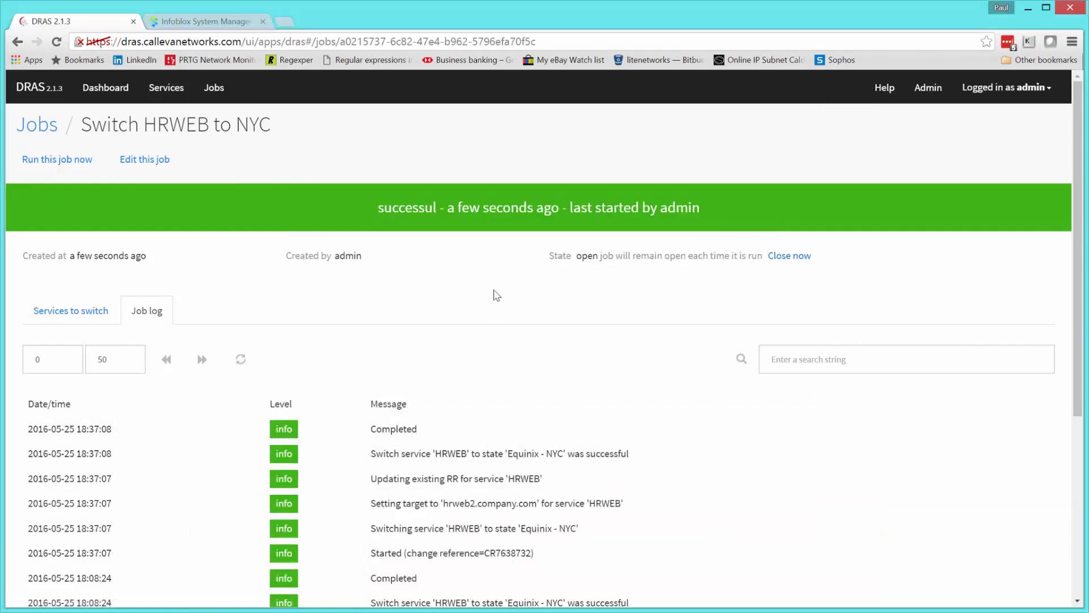
# In Infoblox, select the hrweb record and refresh to show CNAME hrweb2.company.com, SOA serial 91.
pyautogui.click(199, 23)
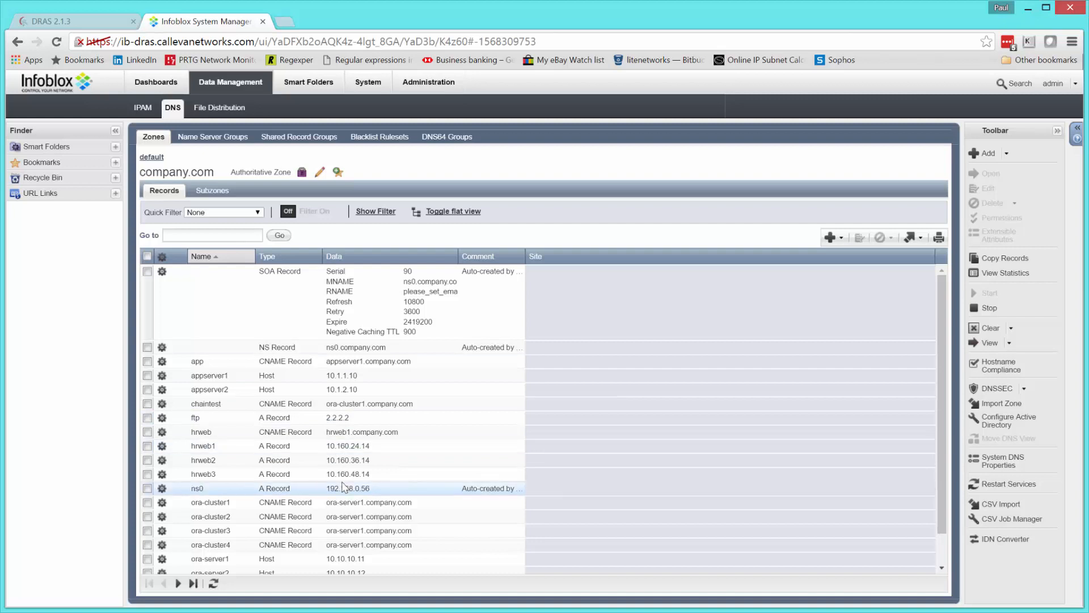
pyautogui.click(355, 436)
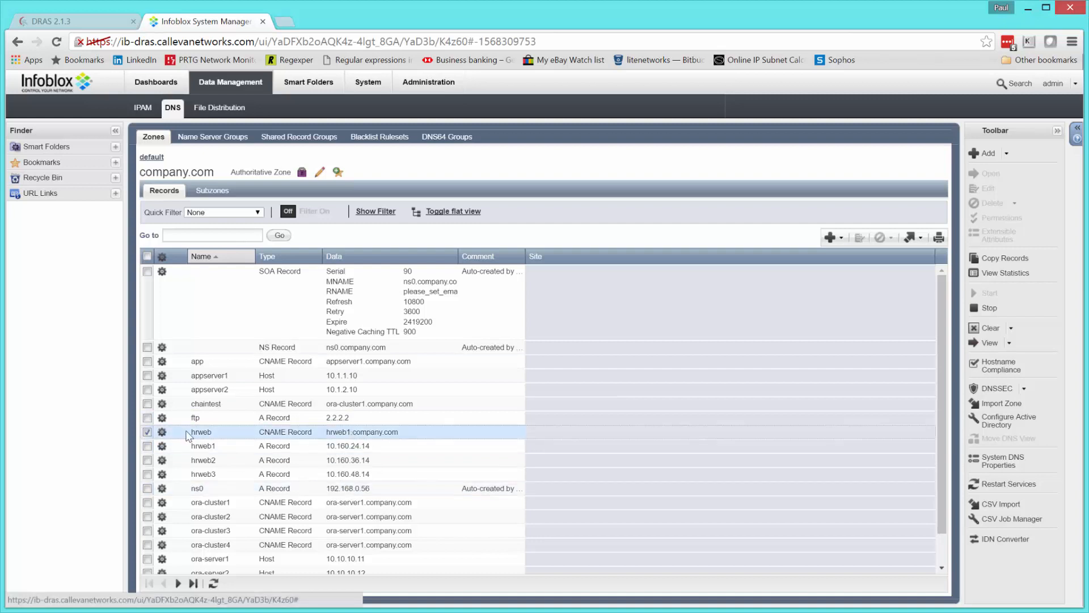
pyautogui.click(213, 583)
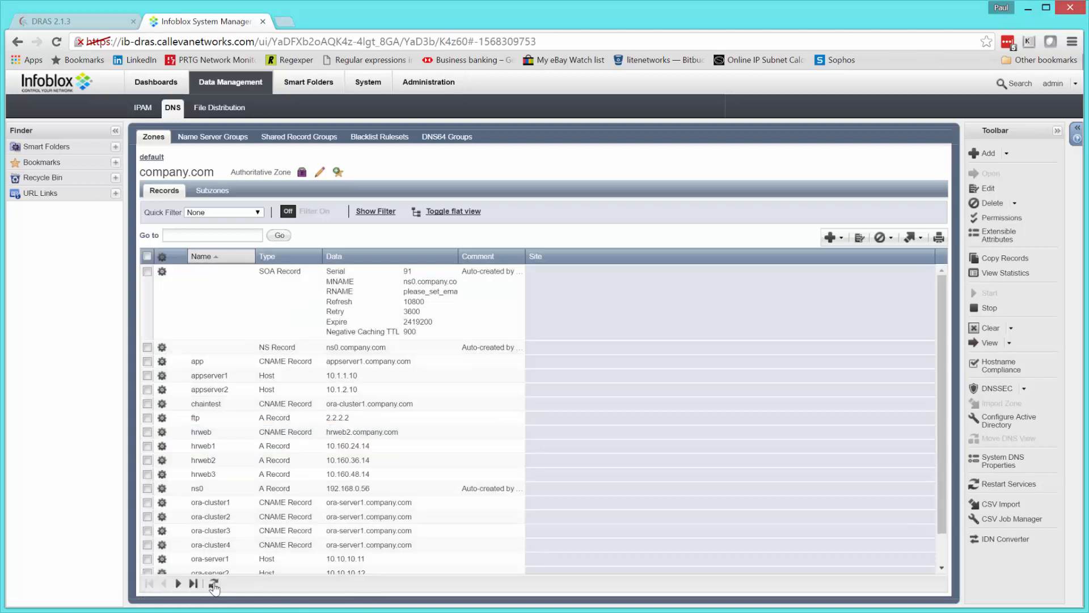